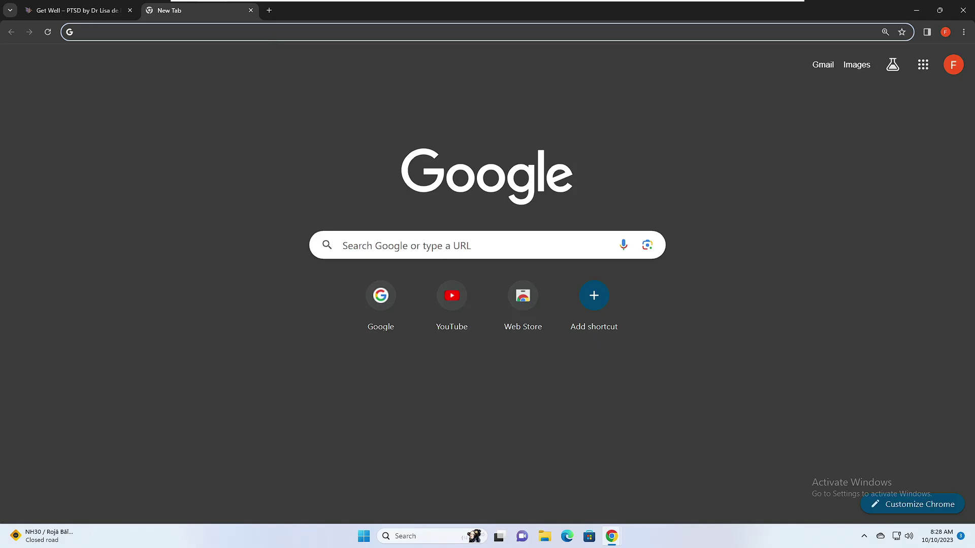
Go to chrome://flags to load the Experiments page
click(86, 31)
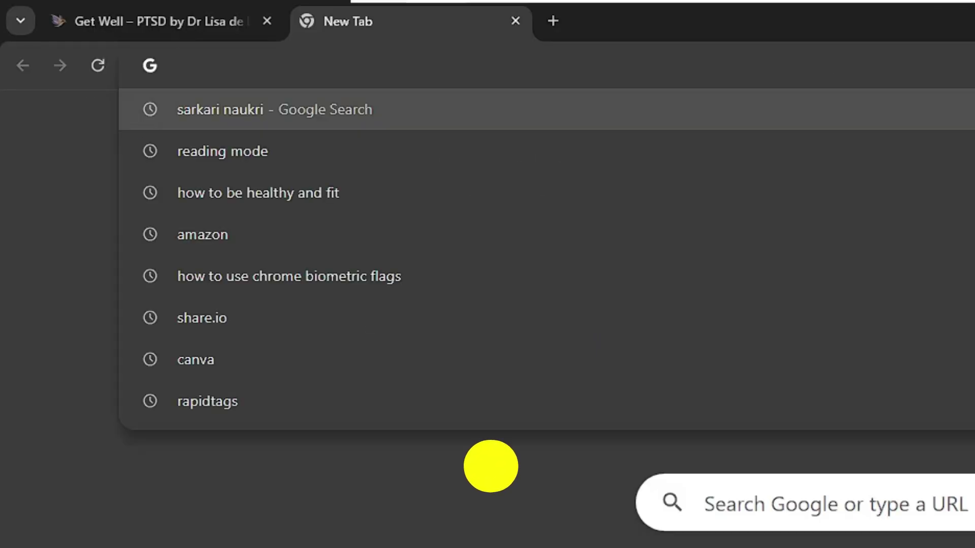
text(chrome:)
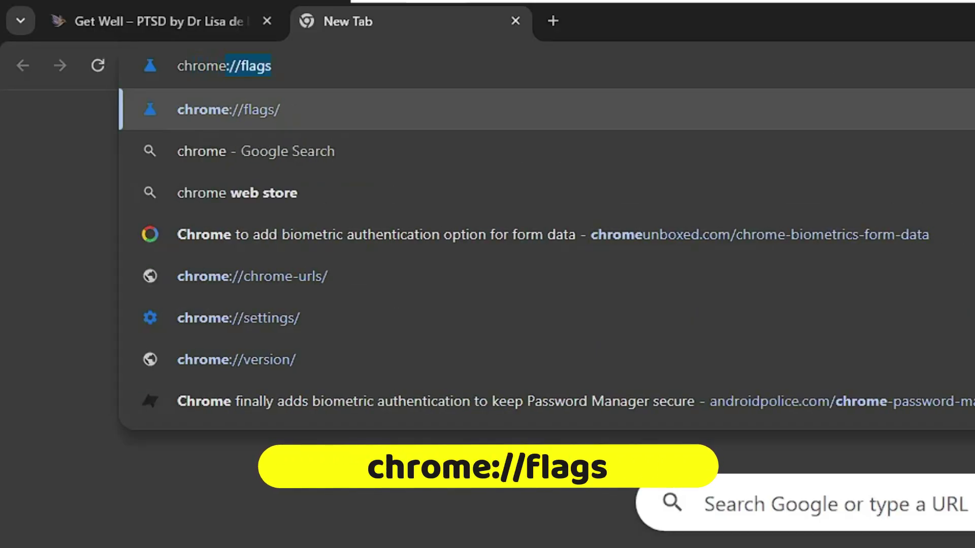
text(//flags)
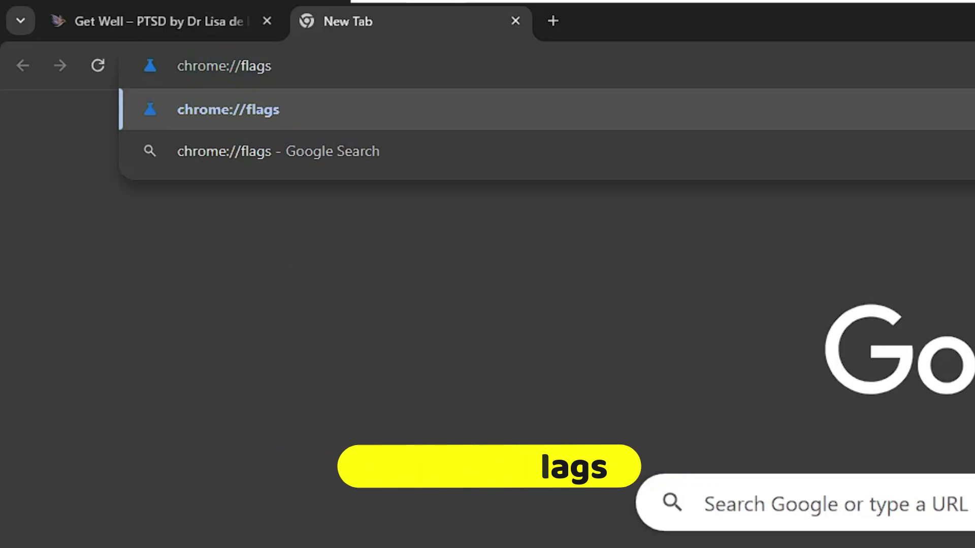
key(Return)
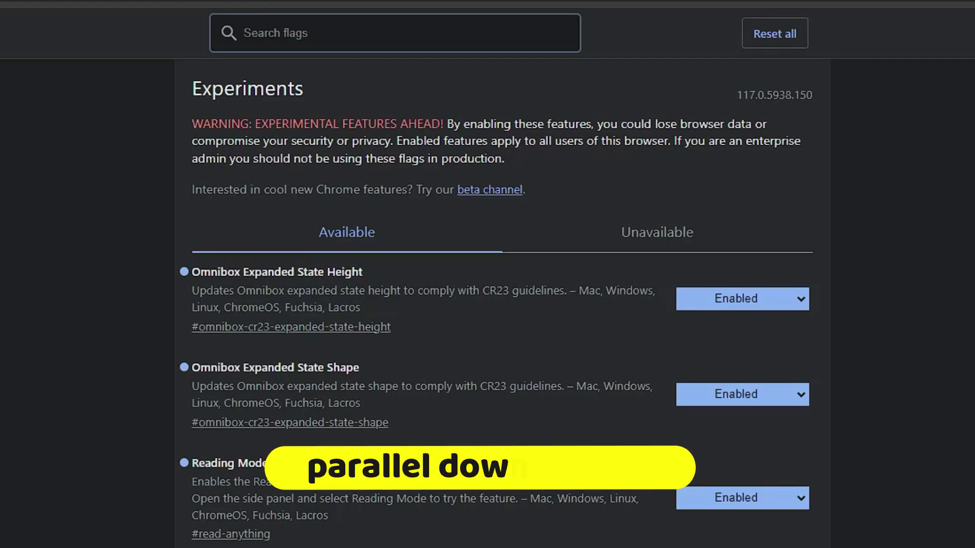
Search flags for 'parall', set Parallel downloading to Enabled, and clear the search
text(parall)
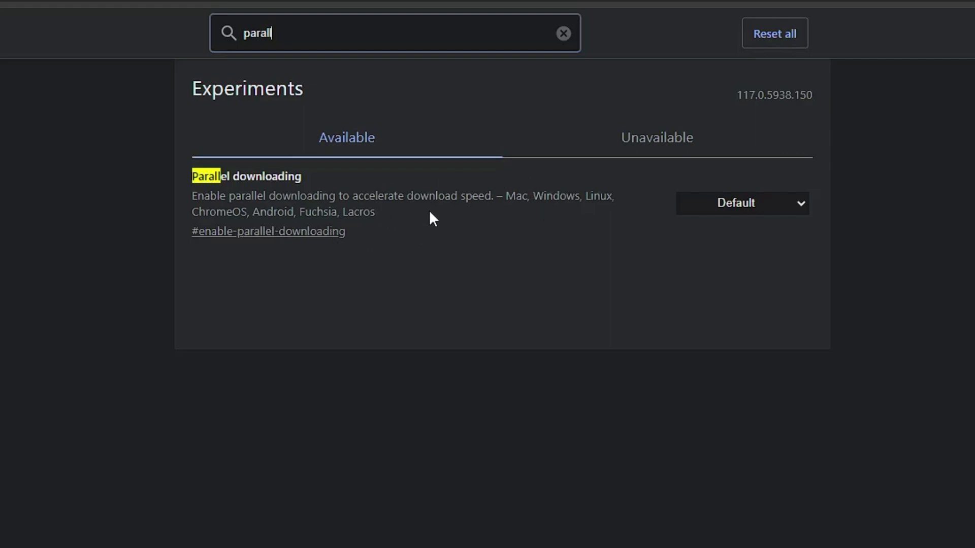
click(795, 210)
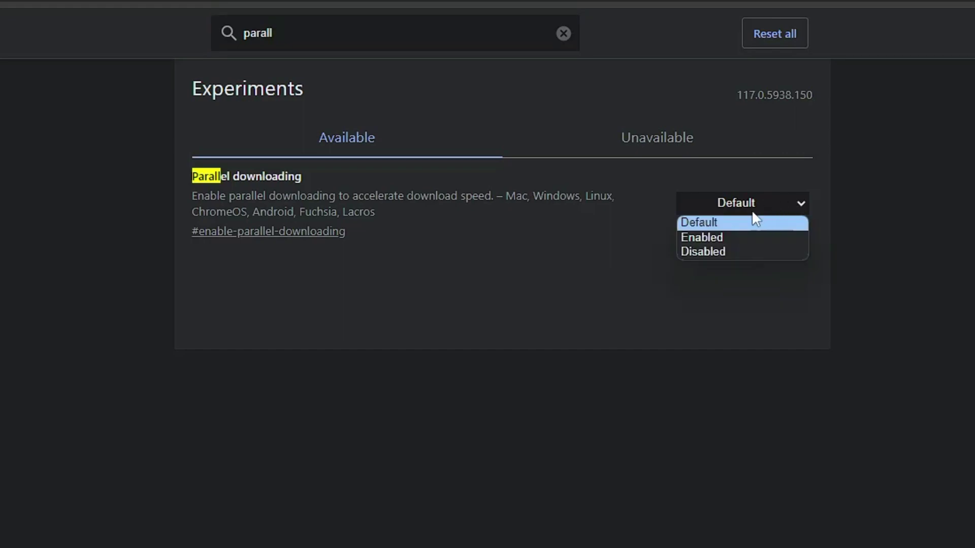
click(711, 237)
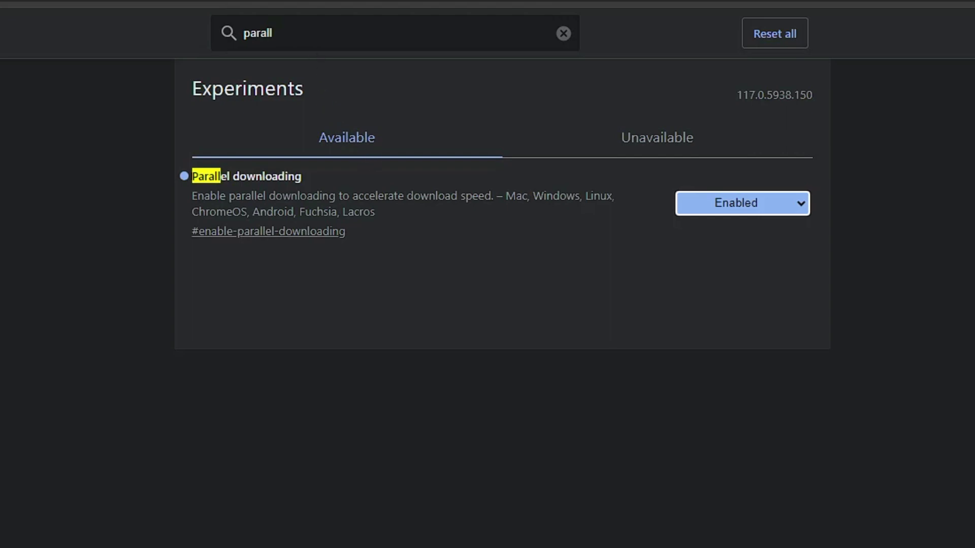
click(564, 34)
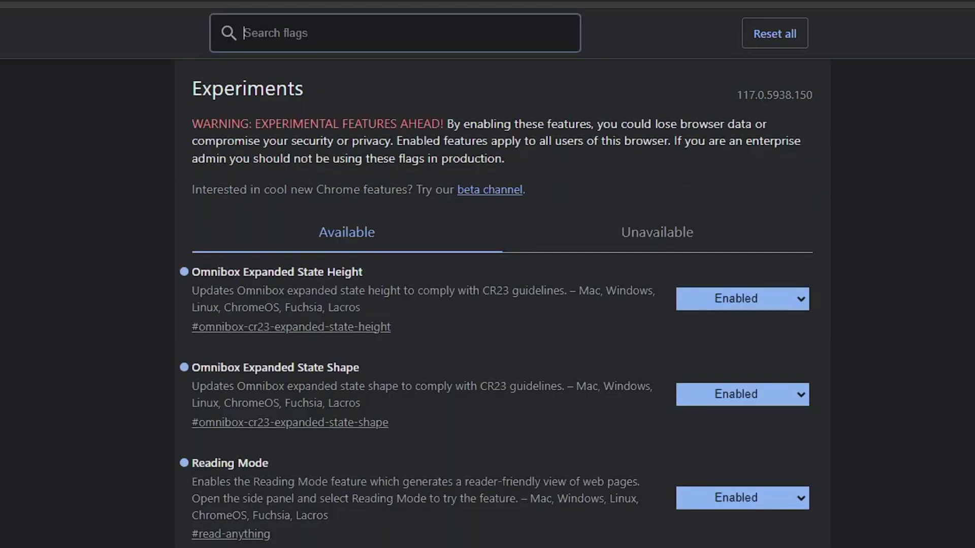
Search flags for 'quic' and set Experimental QUIC protocol to Enabled
text(quic)
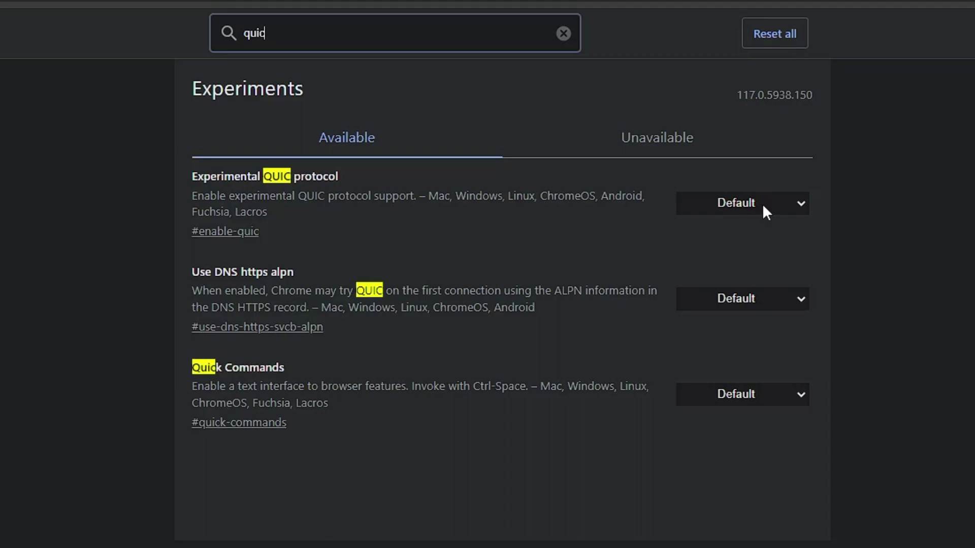
click(762, 203)
click(700, 238)
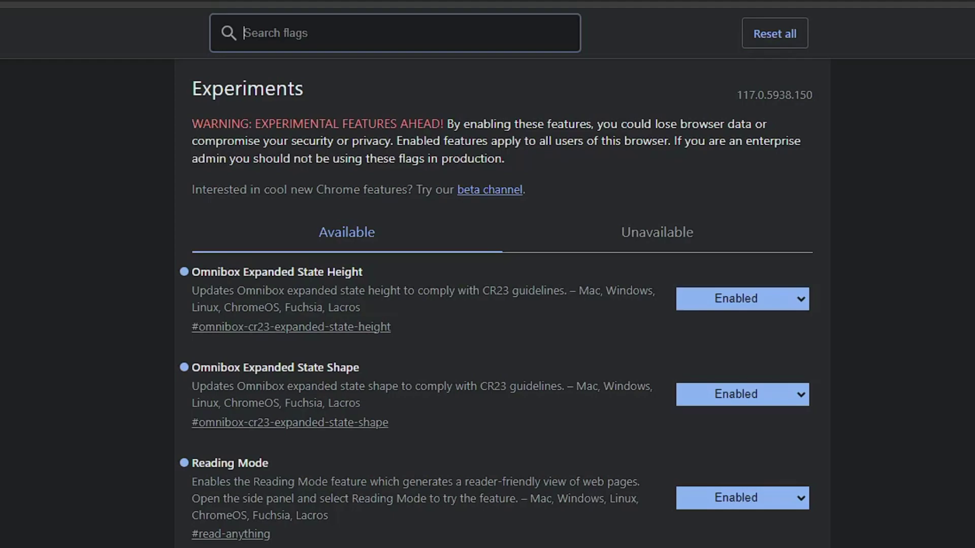
Search flags for 'heavy ad', set Heavy ad privacy mitigations to Enabled, and select the search text
text(heavy a)
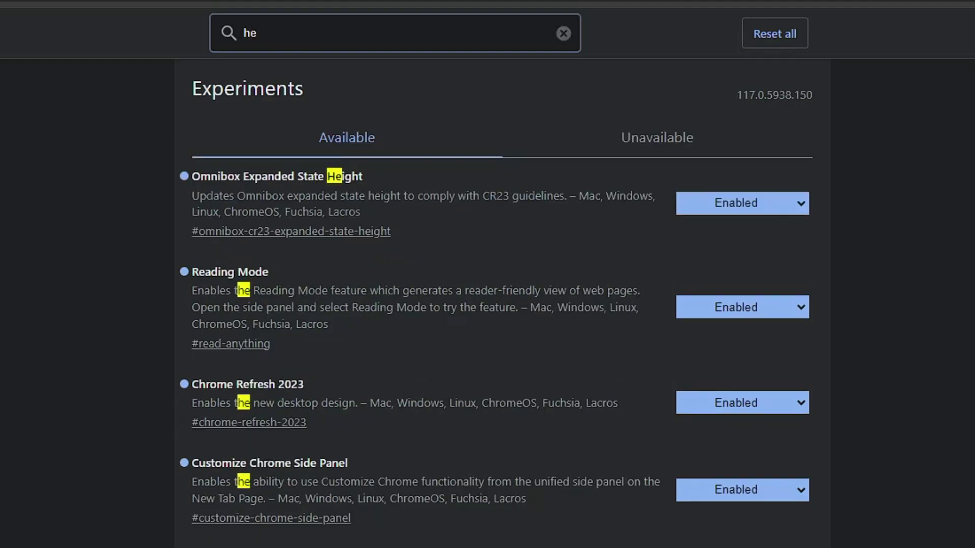
text(d)
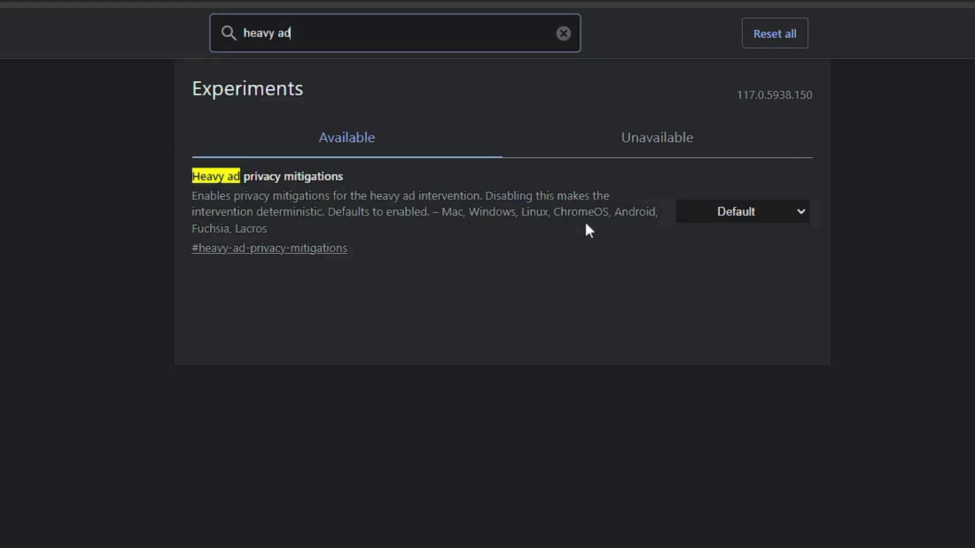
click(702, 212)
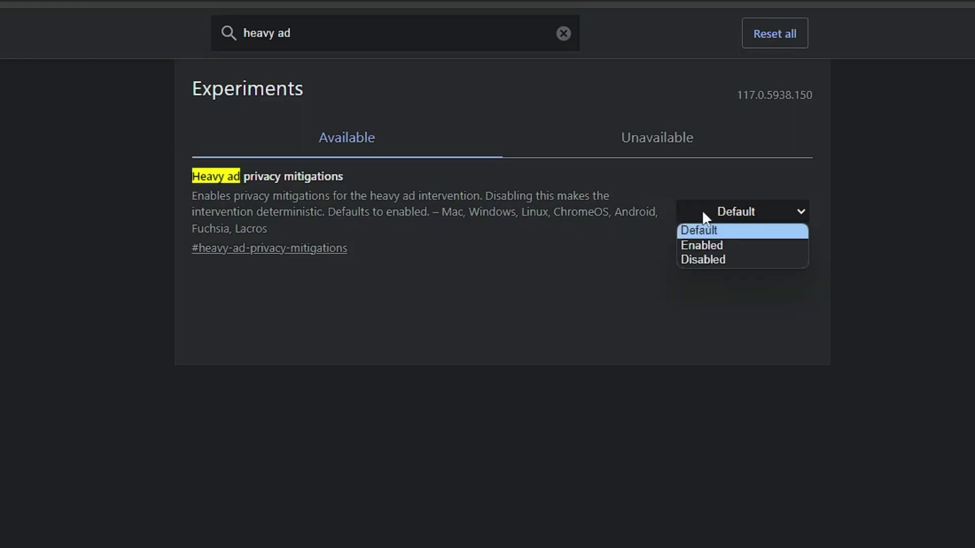
click(701, 247)
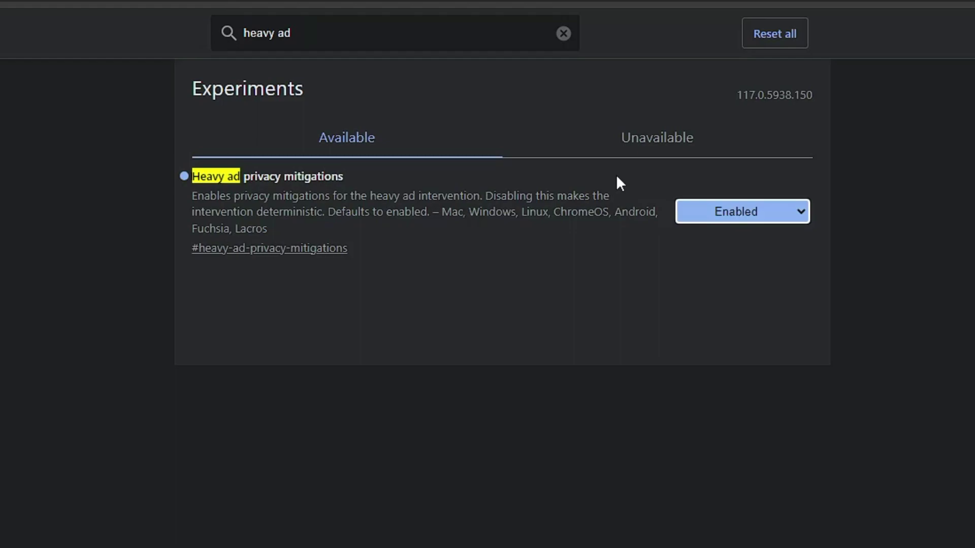
drag(305, 33, 206, 28)
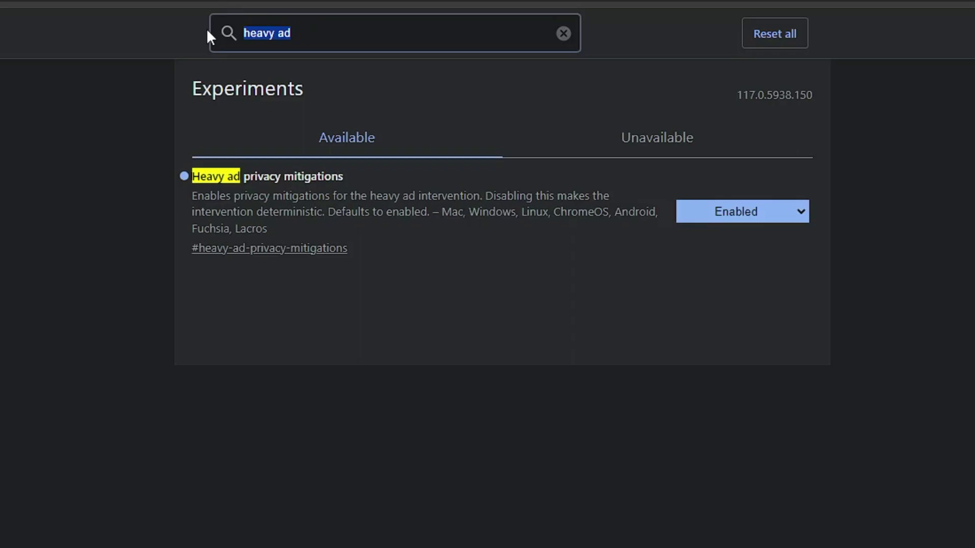
Replace the flags search with 'autofi' to list Autofill experiments
text(autof)
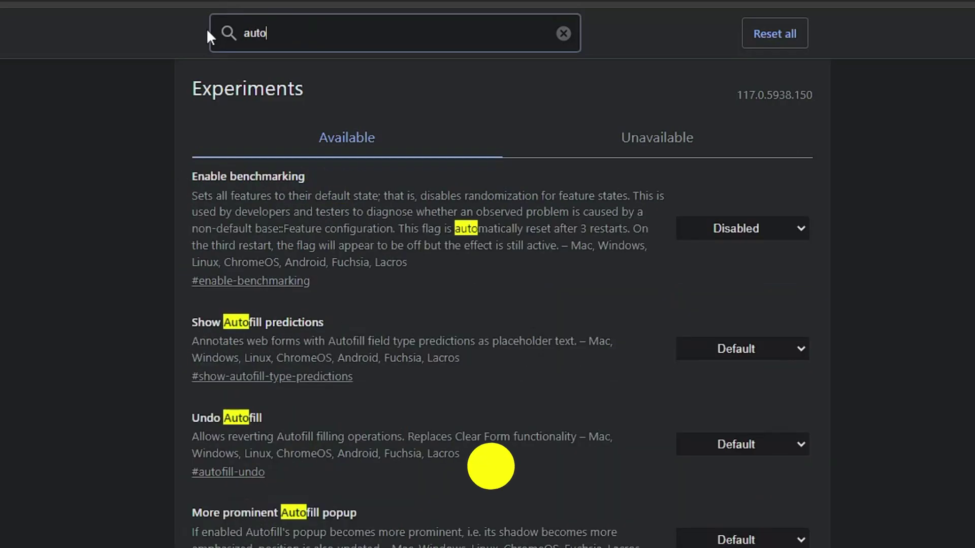
text(i)
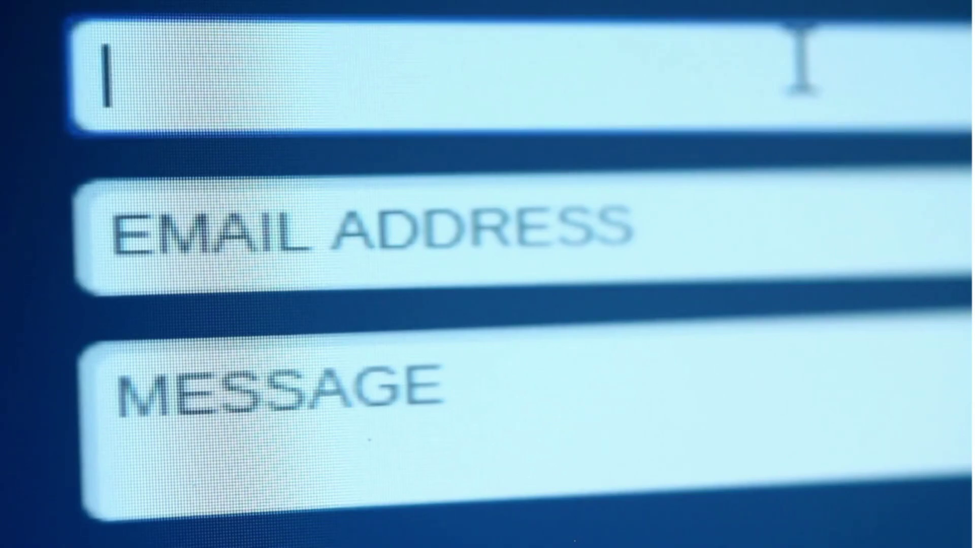
Enter a first name in the Name field and begin typing the e-mail address below it
text(Jonathan)
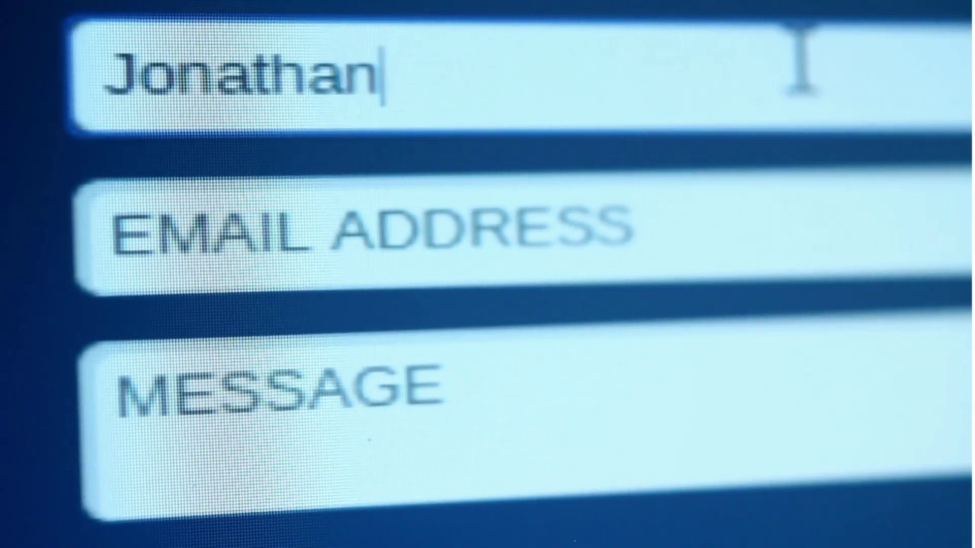
key(Tab)
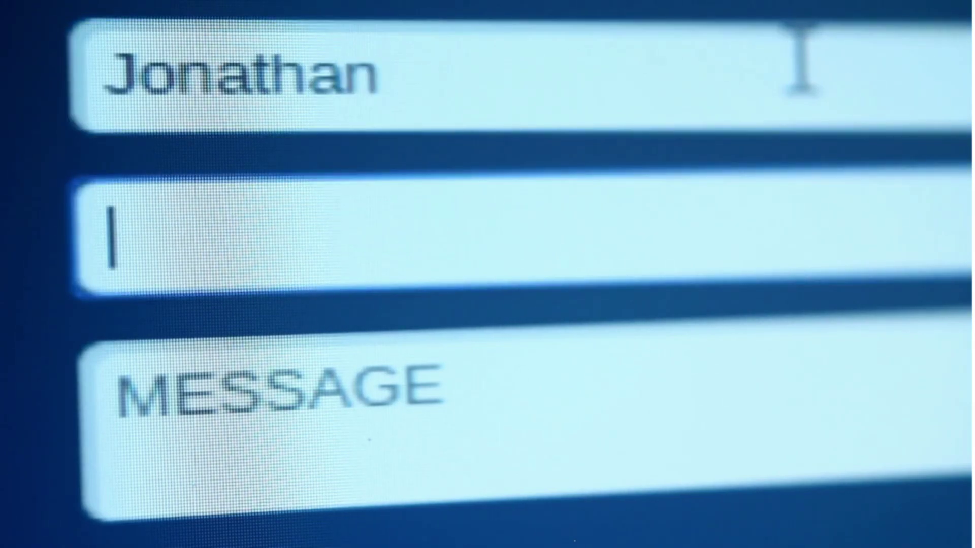
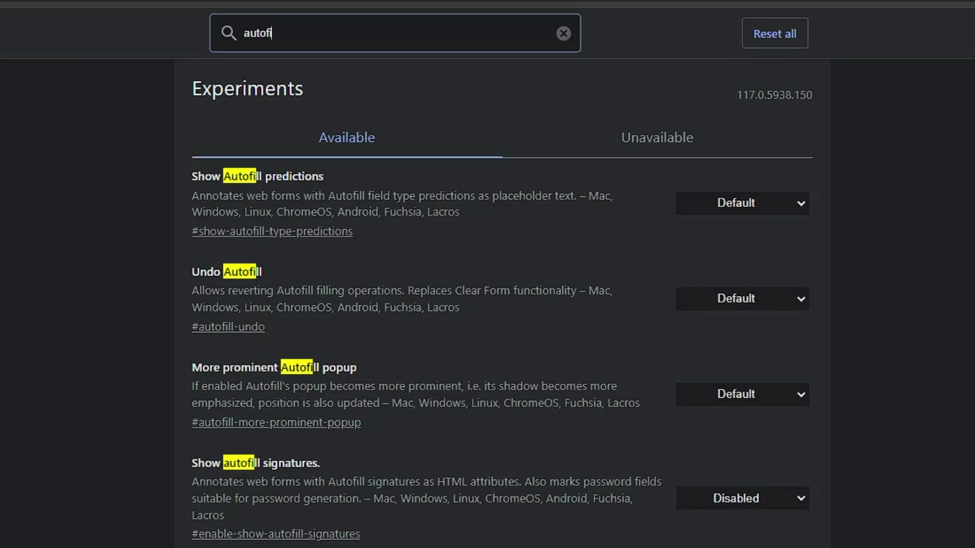
Set Show Autofill predictions to Enabled and change the flags search to 'dark mode'
click(743, 207)
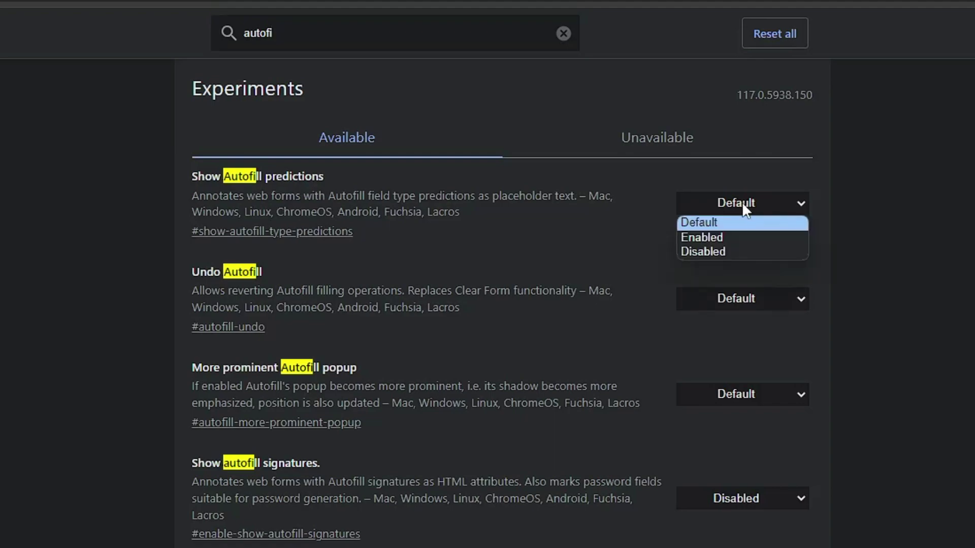
click(713, 237)
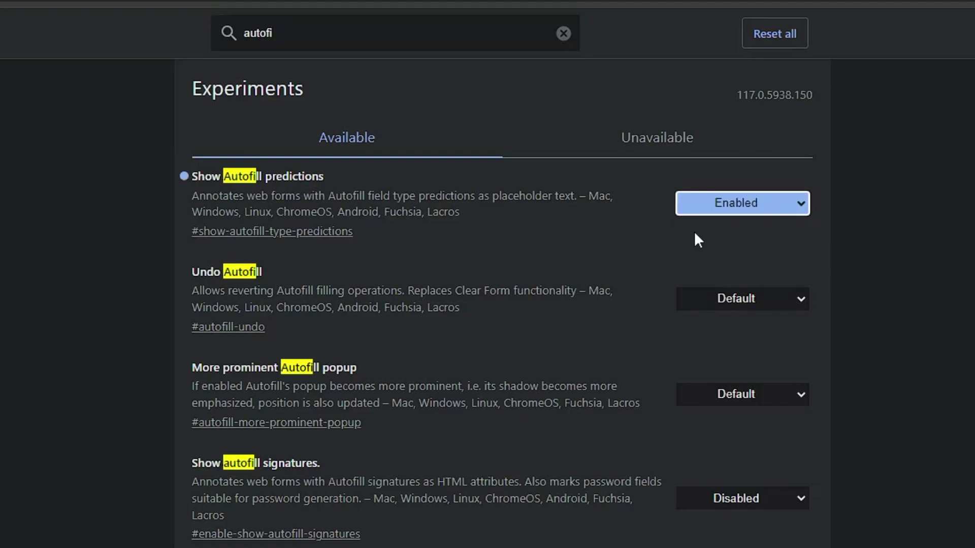
double_click(210, 38)
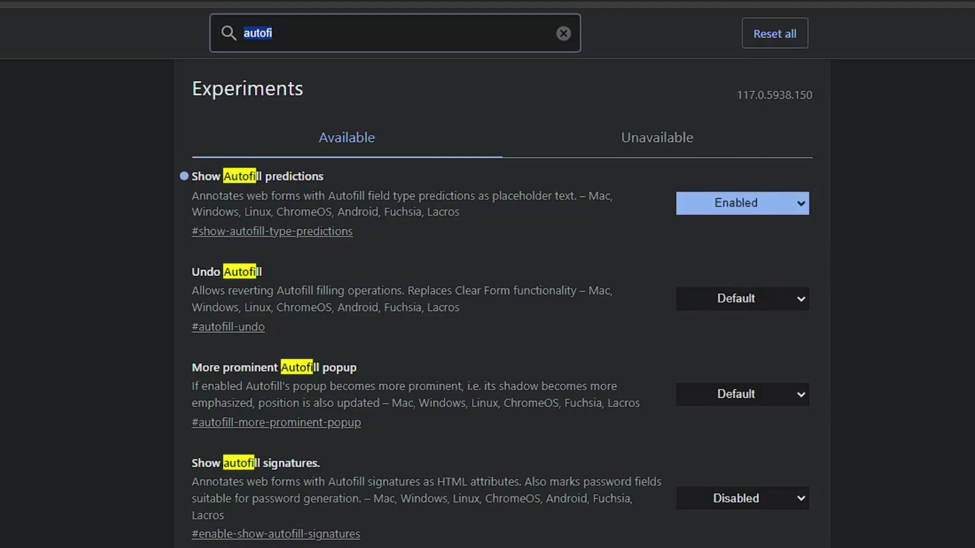
text(dark mode)
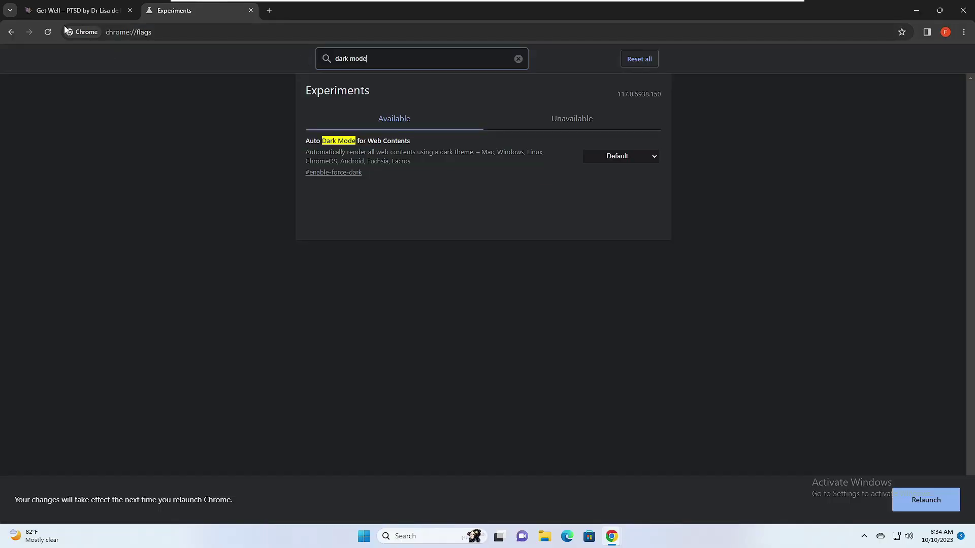
Glance at the PTSD article tab, then set Auto Dark Mode for Web Contents to Enabled and relaunch
click(66, 11)
scroll(583, 387, up, 11)
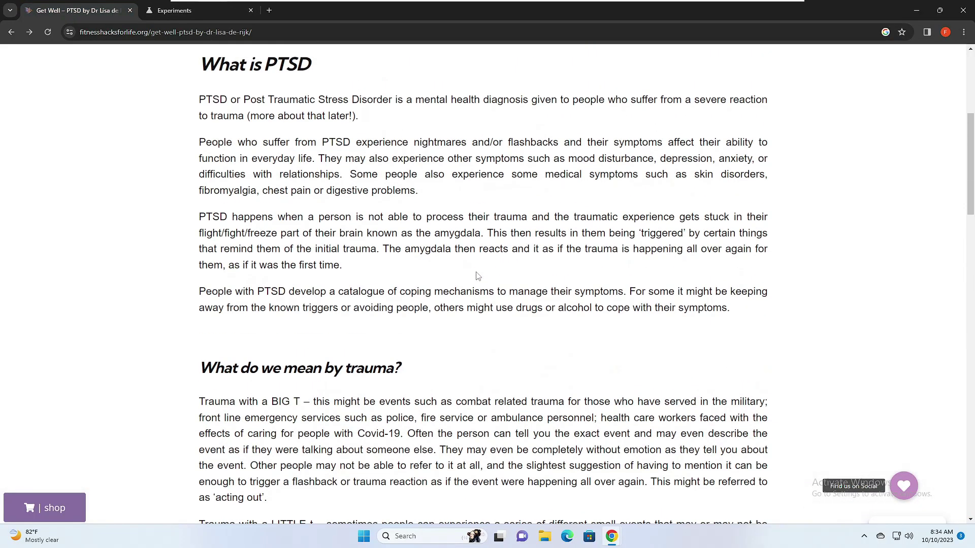
scroll(446, 244, down, 4)
scroll(376, 201, down, 4)
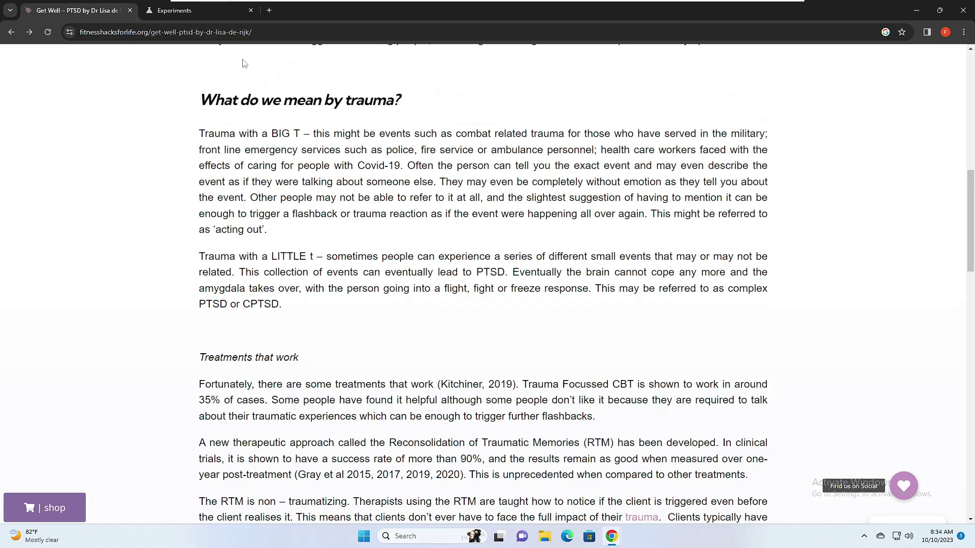
click(208, 12)
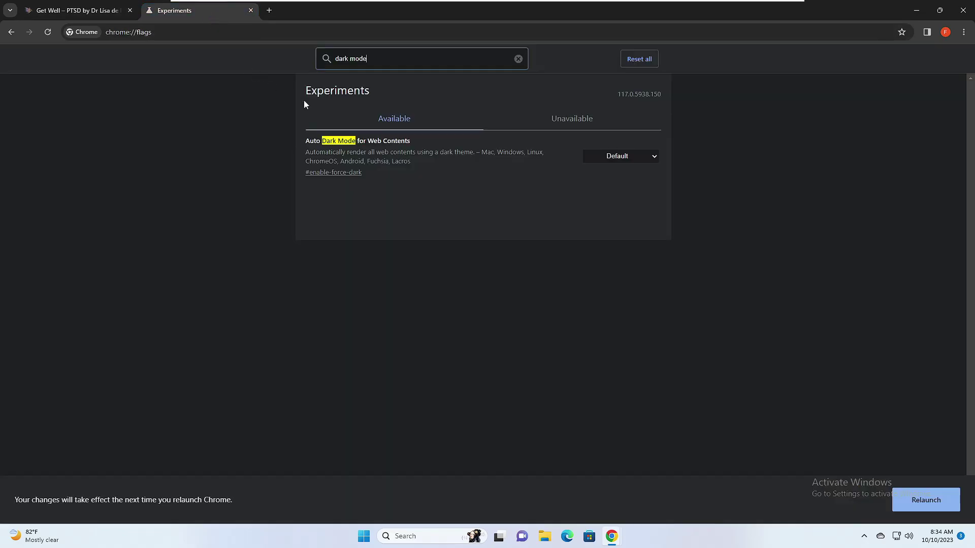
click(631, 159)
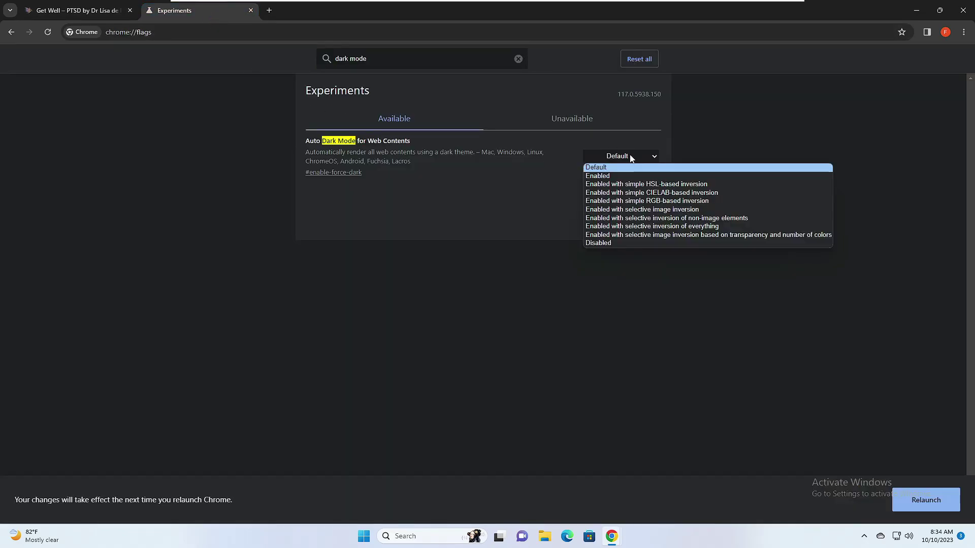
click(607, 177)
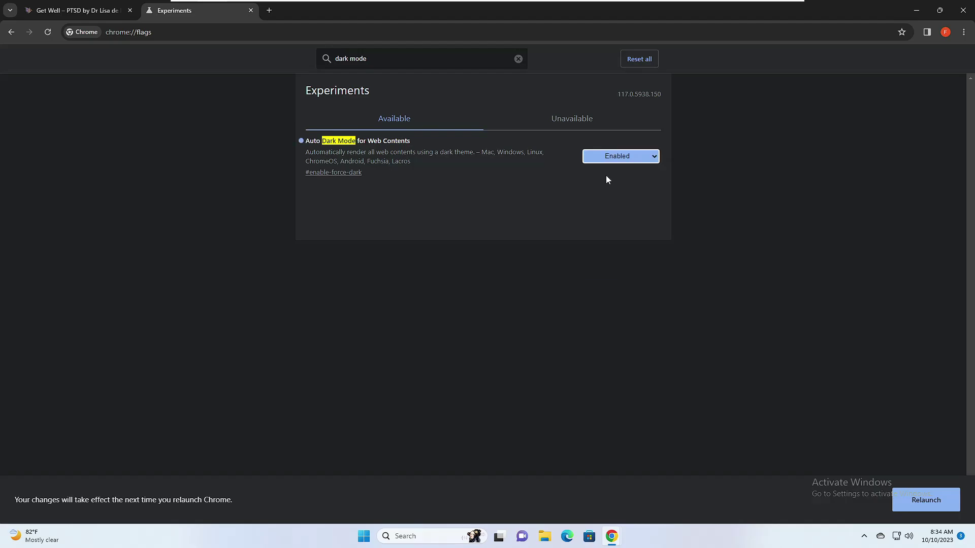
click(925, 501)
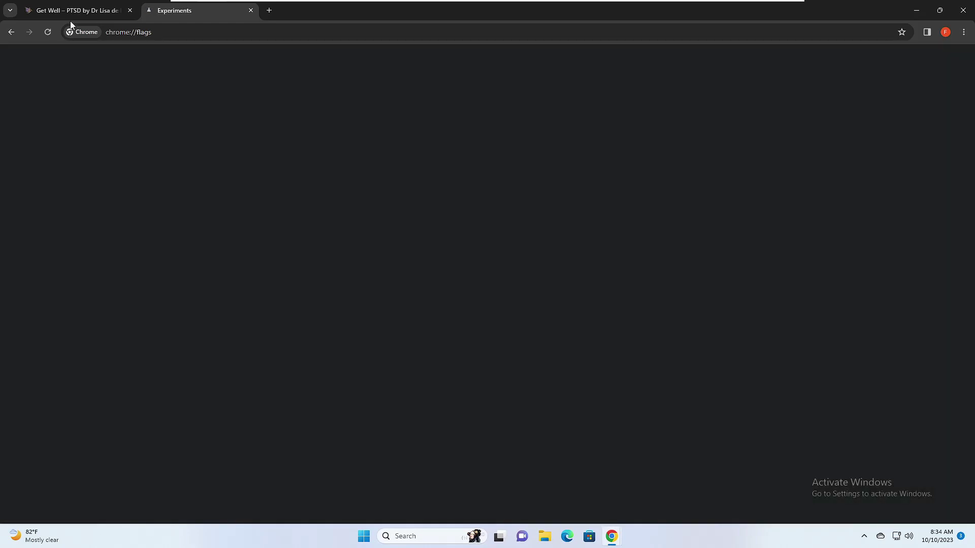
Switch back to the chrome://flags Experiments tab after the relaunch
click(77, 13)
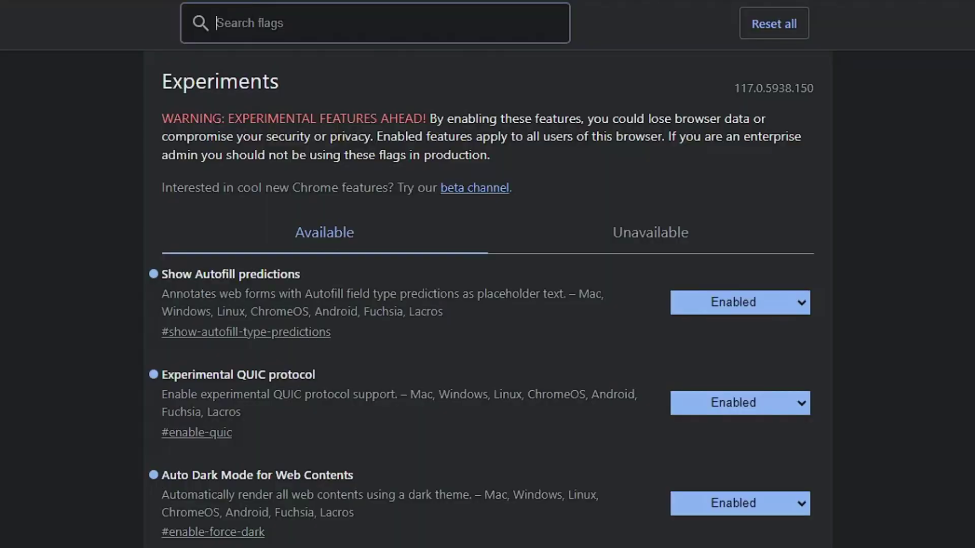
Search flags for 'hide media', set Hide media metadata when in Incognito to Enabled, and clear the search
text(hide media)
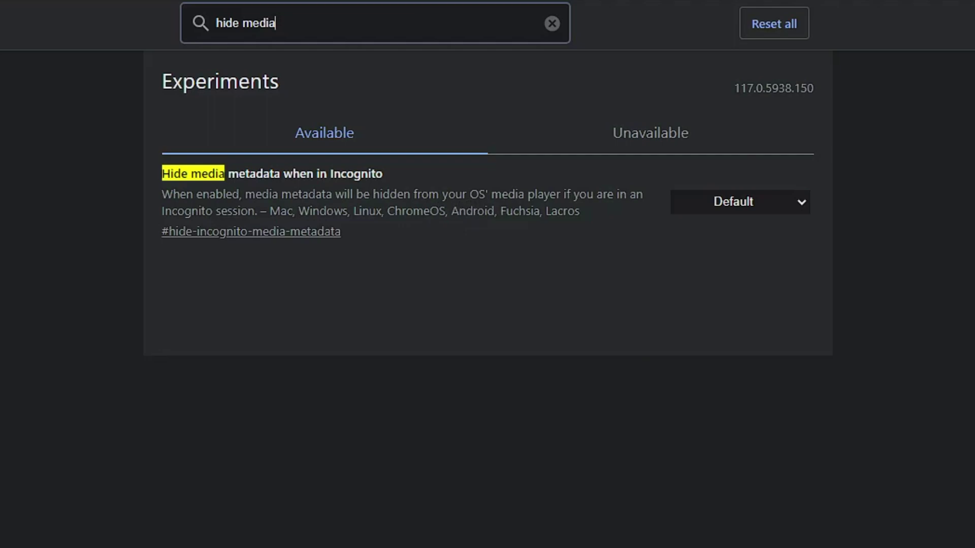
click(722, 203)
click(686, 237)
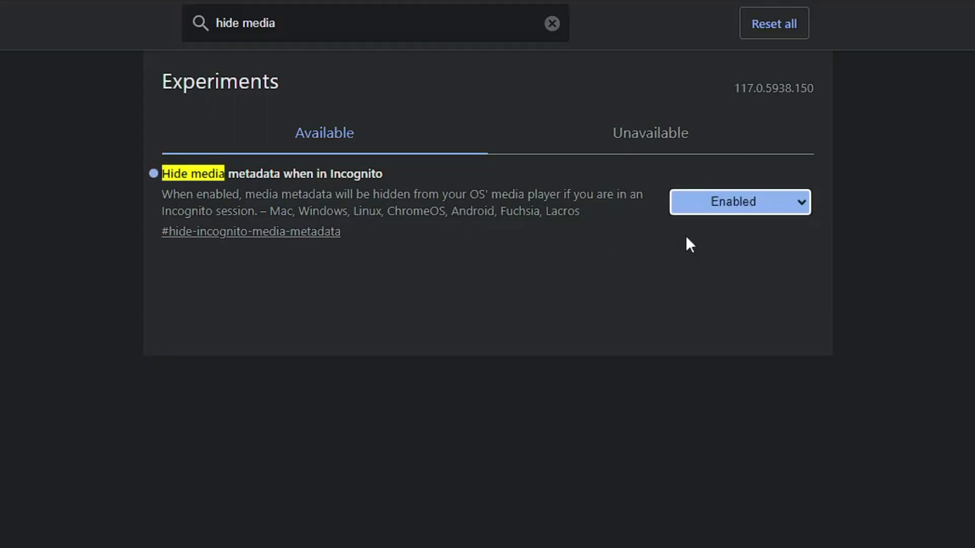
click(552, 24)
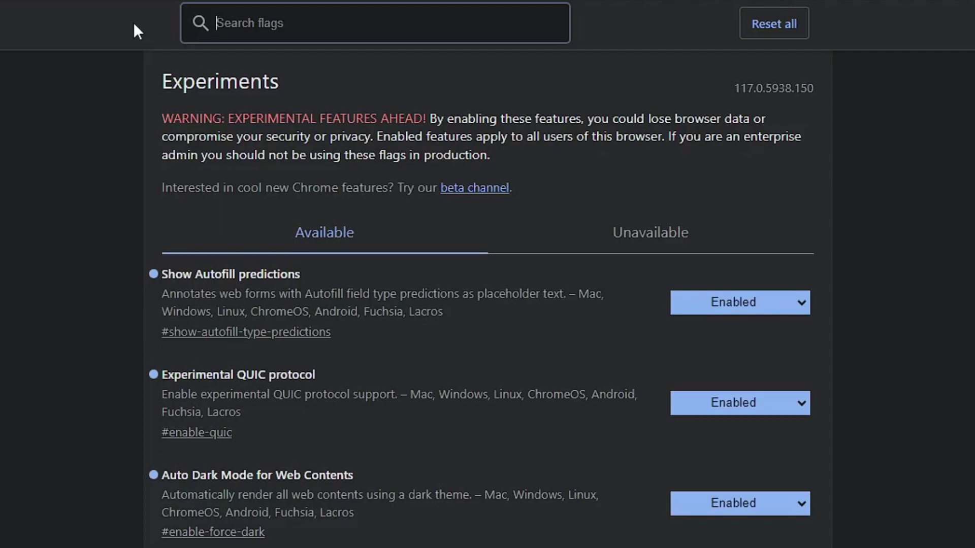
Filter the flags by 'smooth' to enable Smooth Scrolling, then search 'back for'
text(sm)
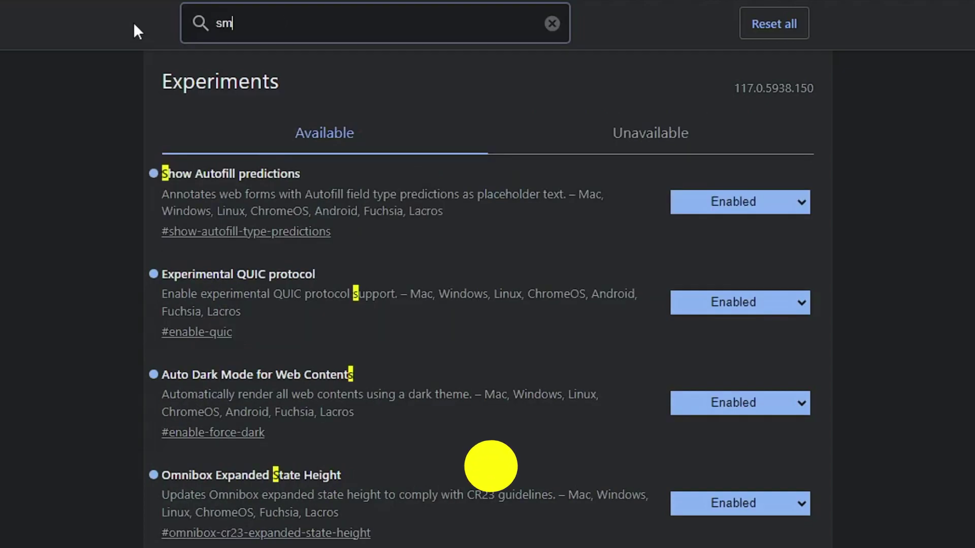
text(ooth)
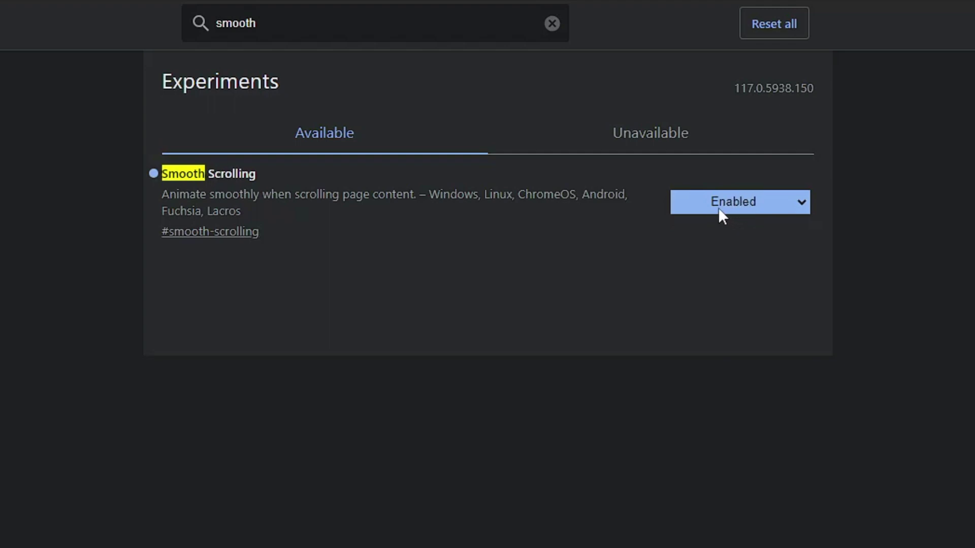
key(ctrl+f)
text(bac)
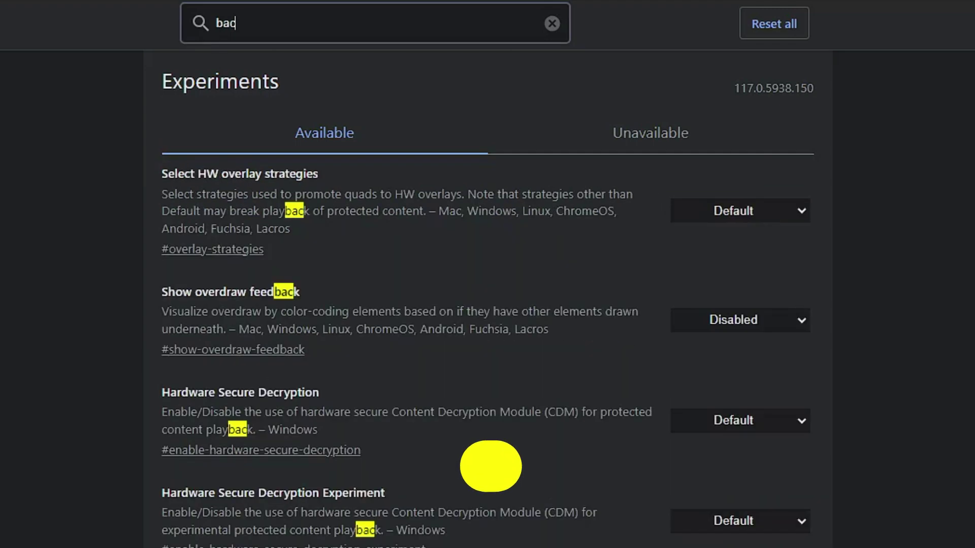
text(k for)
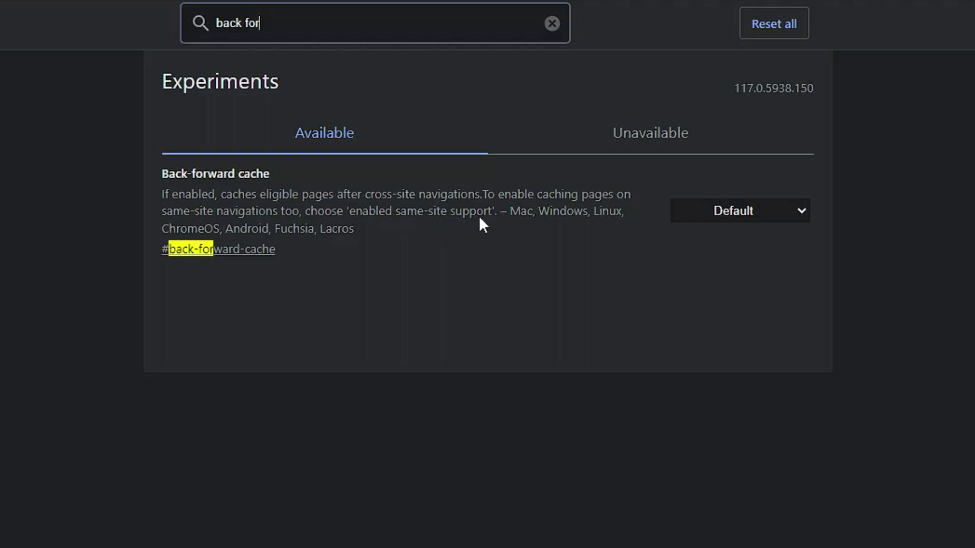
Set the Back-forward cache flag to Enabled
click(732, 215)
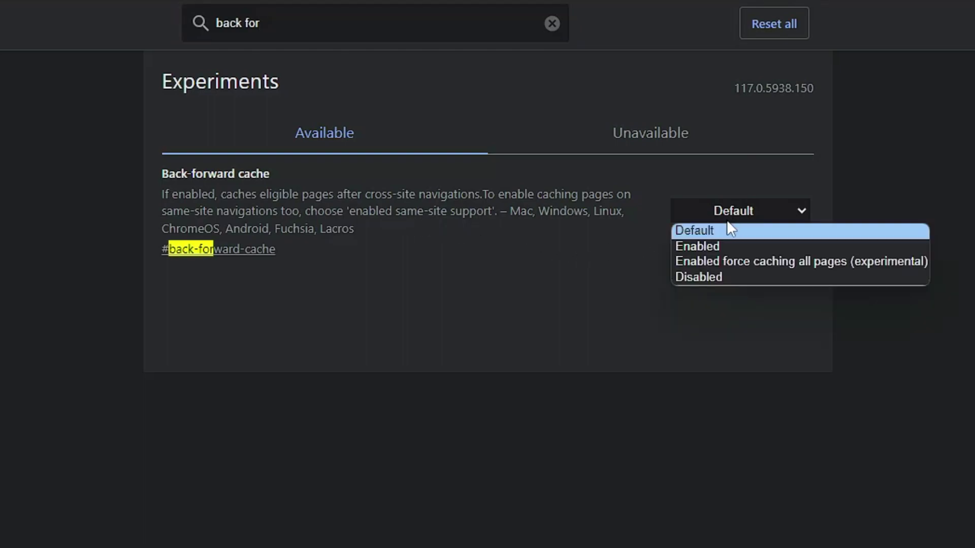
click(709, 244)
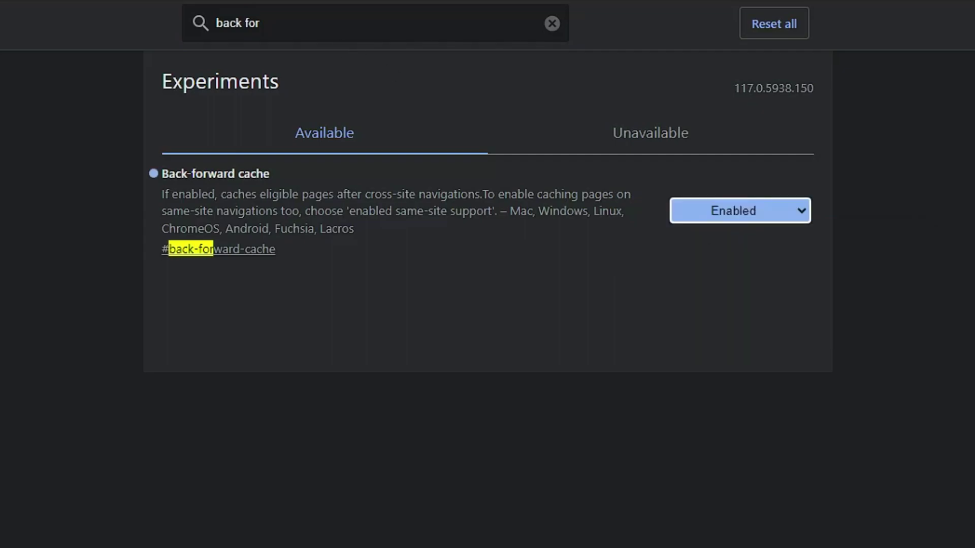
key(ctrl+f)
Search 'hover cards', set Tab Hover Card Images to Enabled, and relaunch Chrome
text(hover)
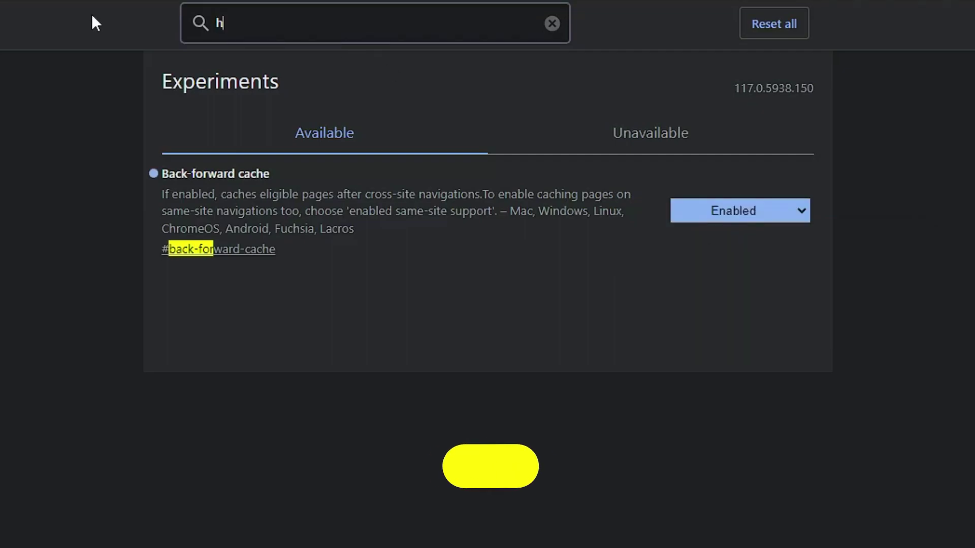
text( cards)
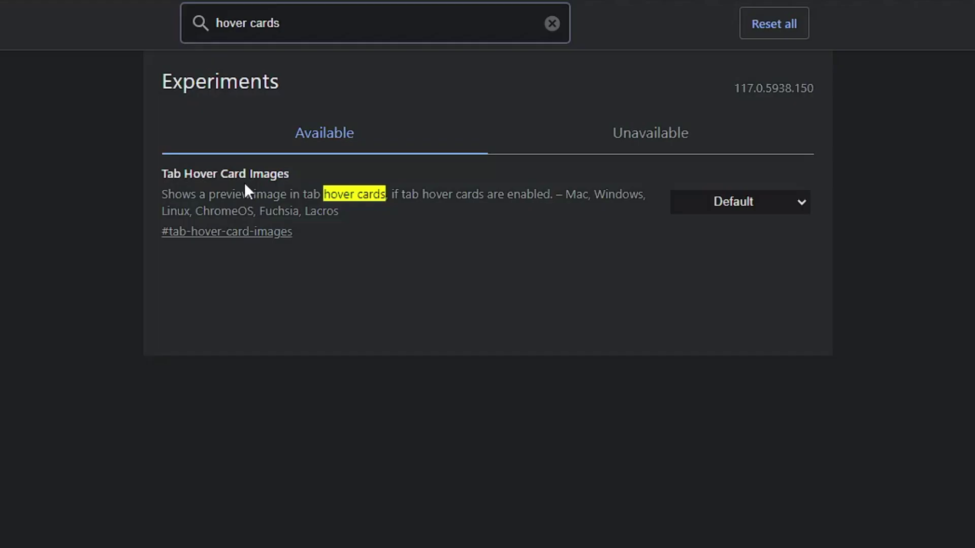
click(731, 202)
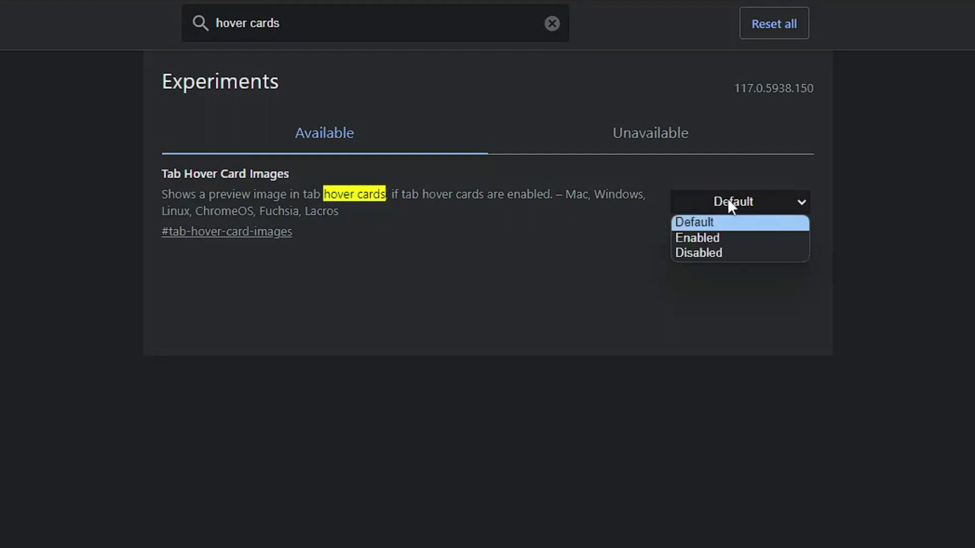
click(714, 237)
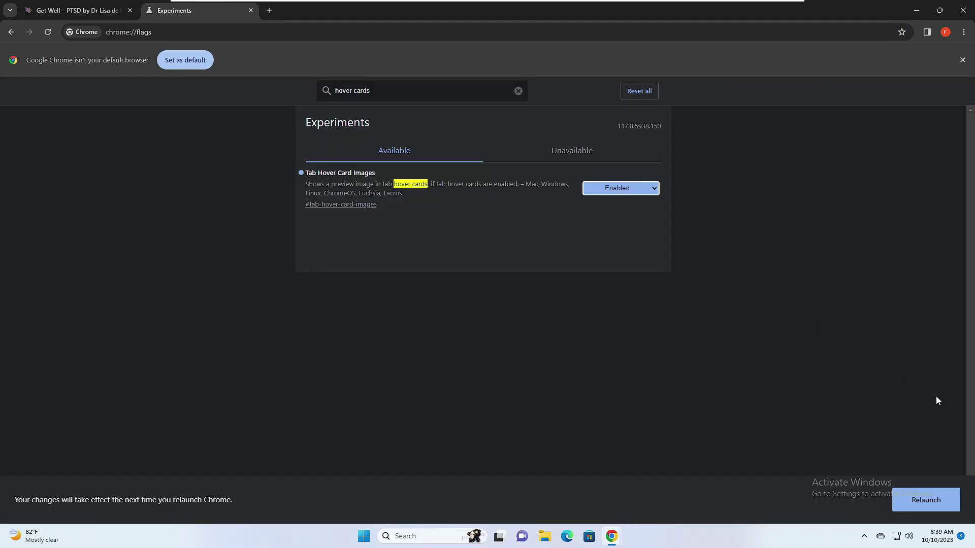
click(937, 498)
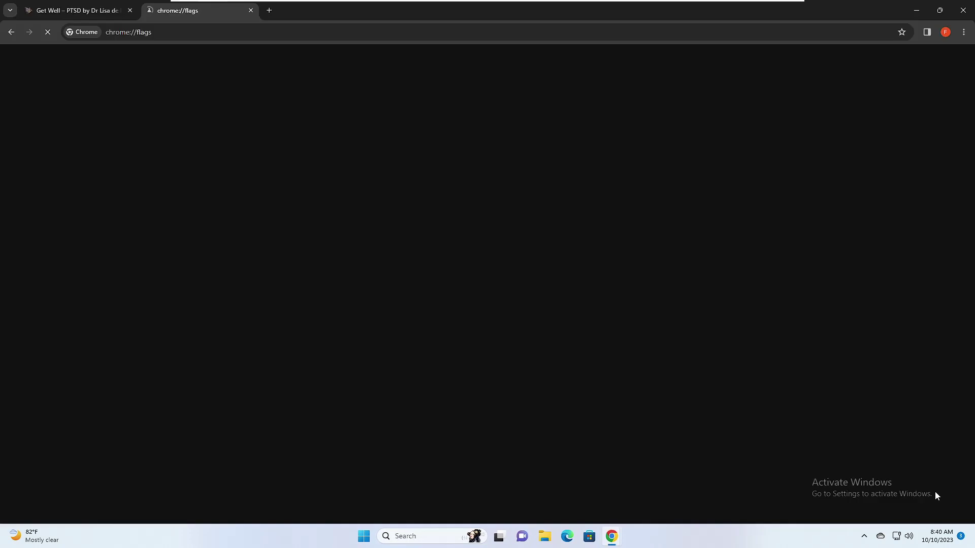
Wait for Chrome to reopen on the chrome://flags Experiments page
mouse_move(94, 8)
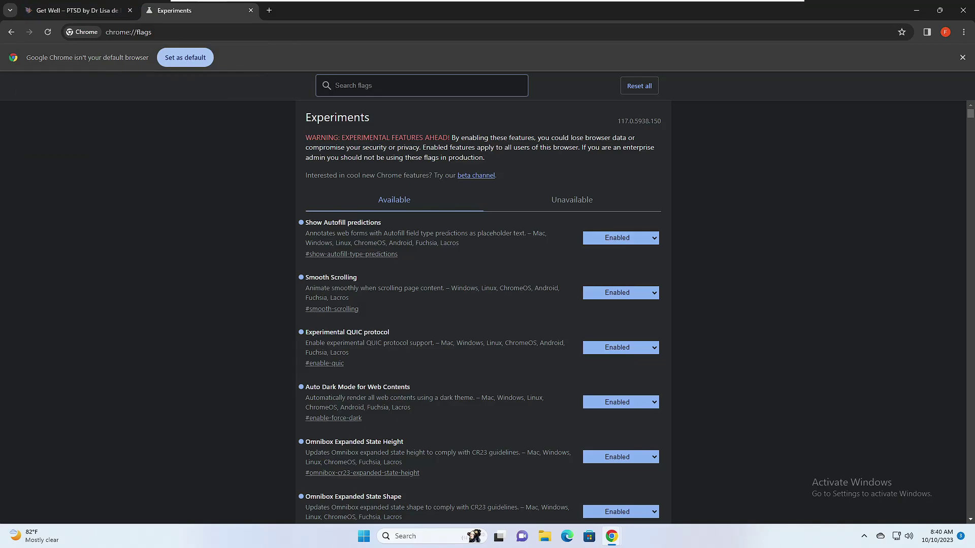
Search the flags for 'gpu r' and set GPU rasterization to Enabled
text(gpu r)
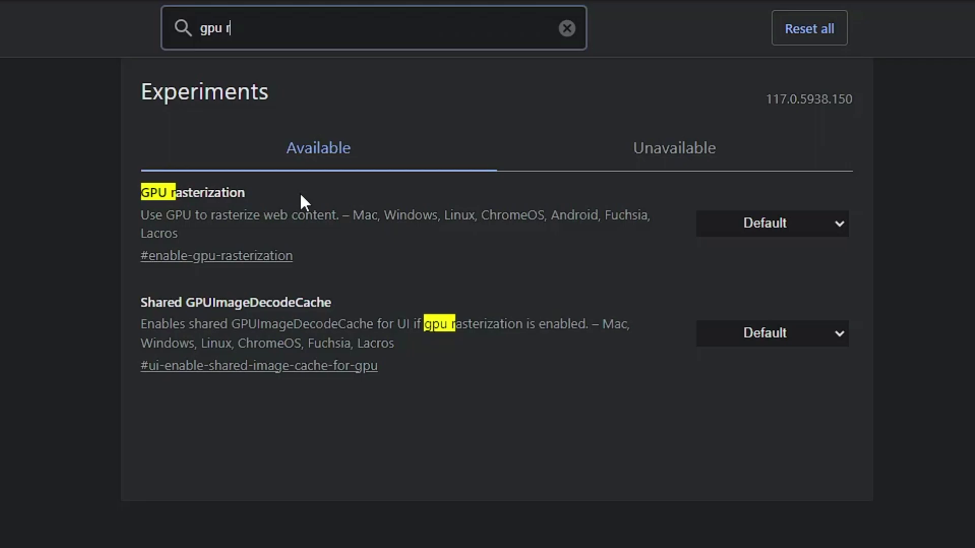
click(766, 224)
click(740, 263)
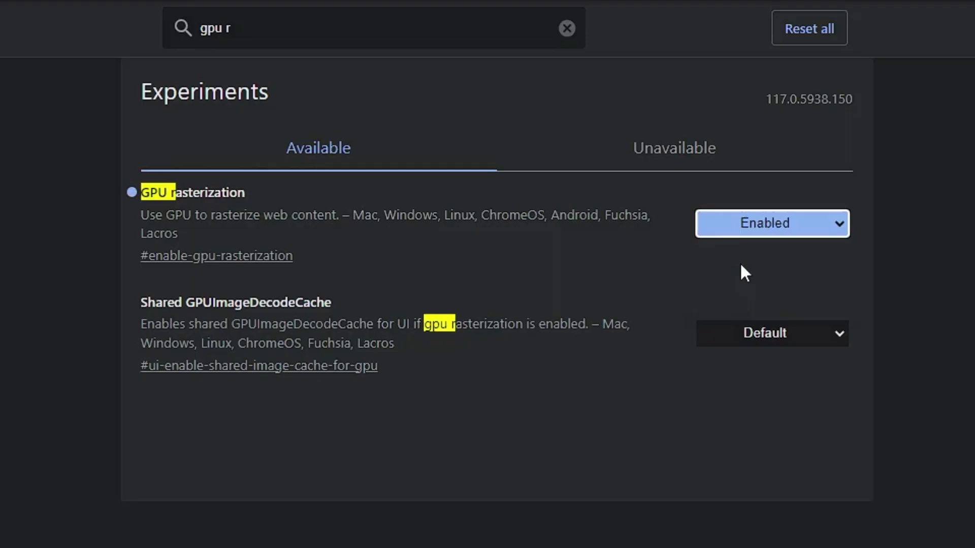